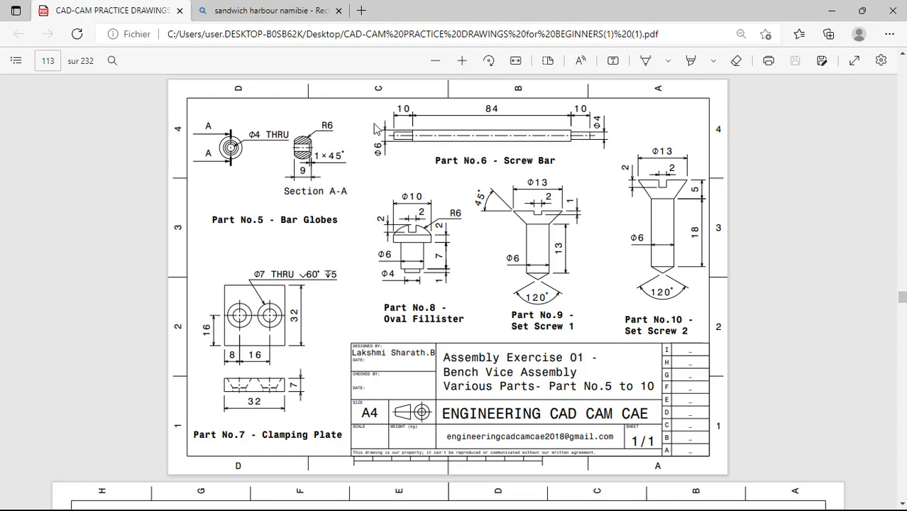
Step: Switch to CATIA V5, create a new Part Design part named Part1 and start a sketch on the yz plane
click(831, 11)
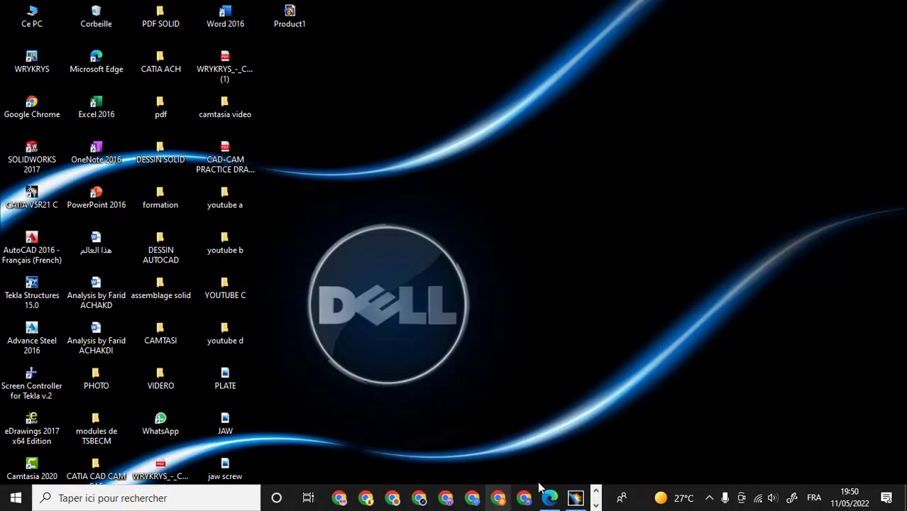
click(583, 500)
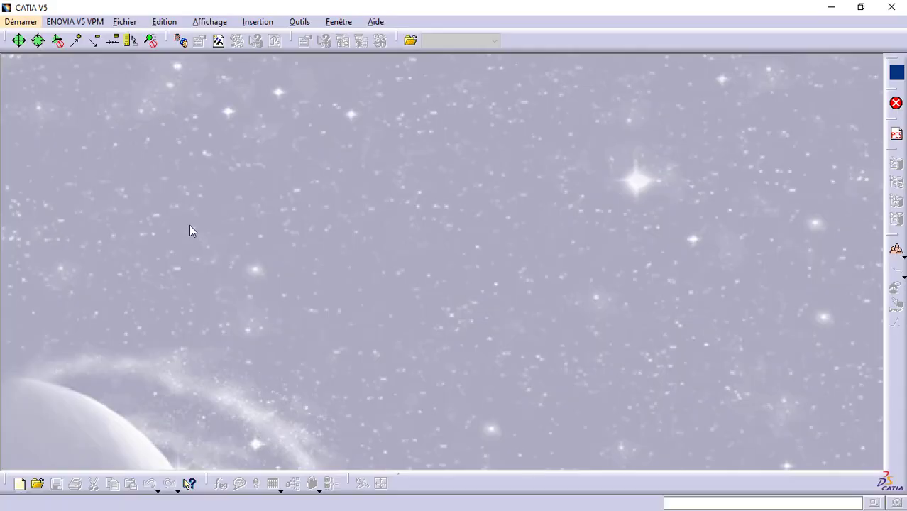
click(27, 22)
mouse_move(45, 54)
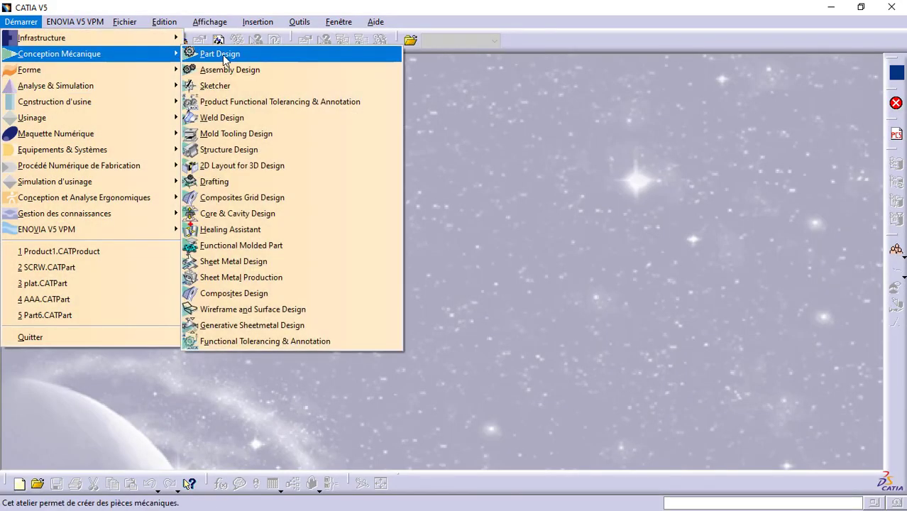
click(206, 54)
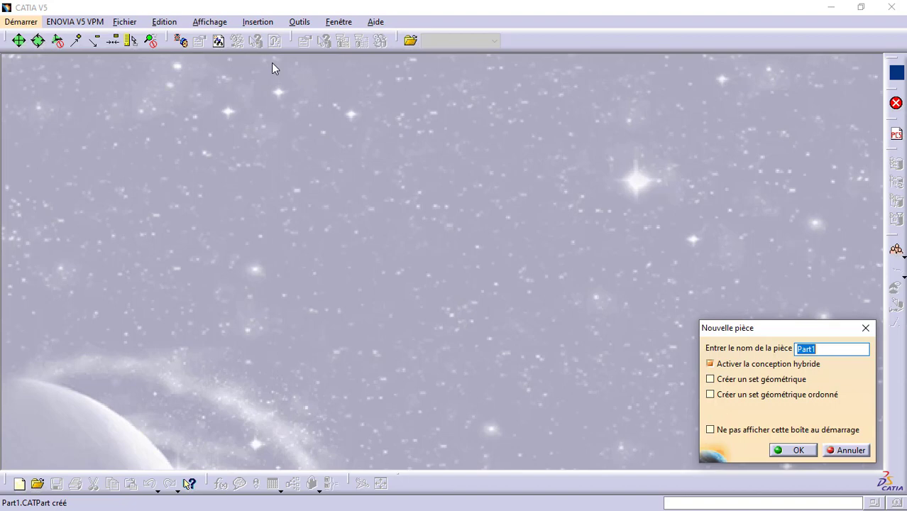
click(792, 451)
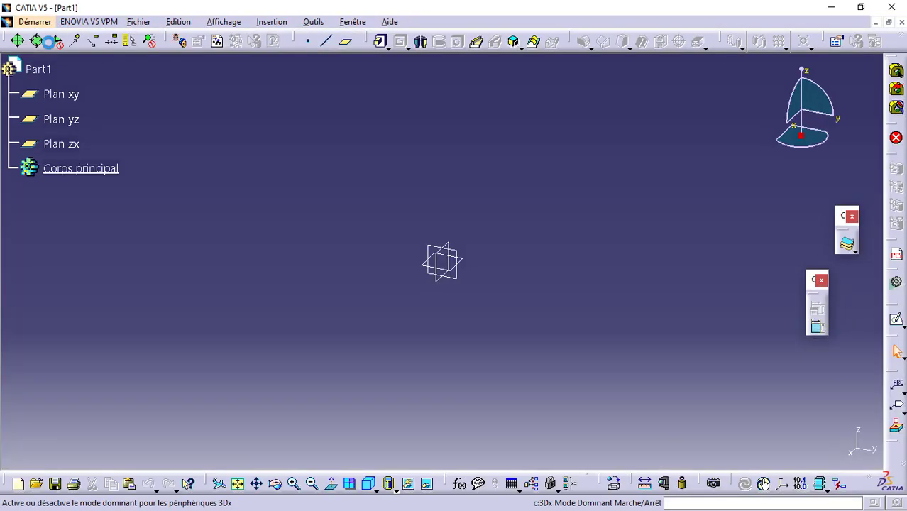
click(67, 120)
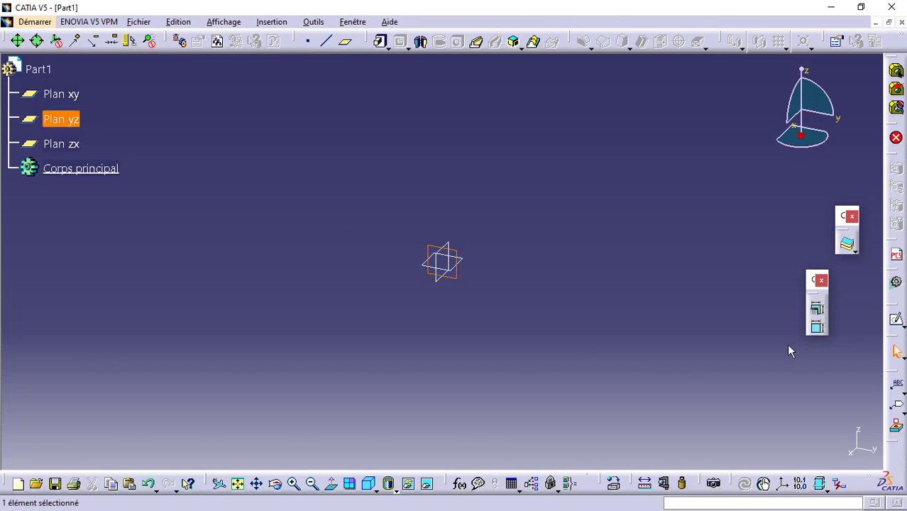
click(897, 319)
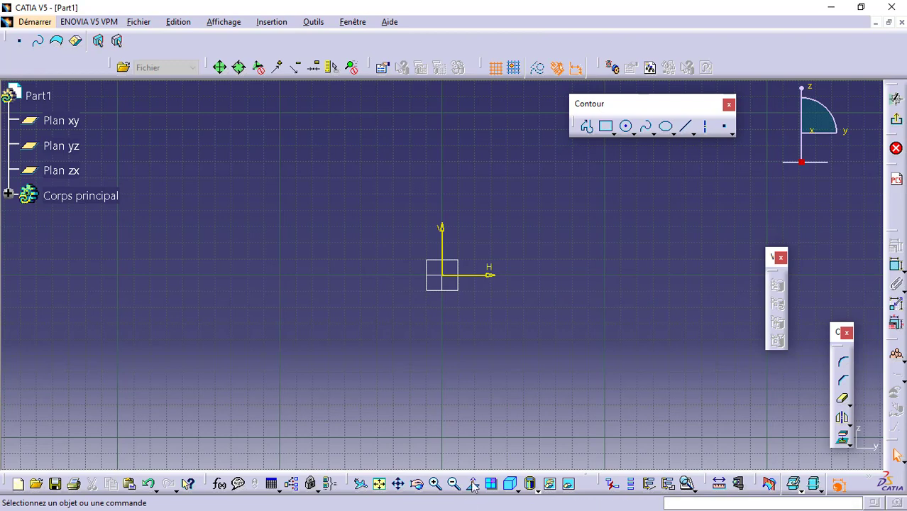
Step: Examine the part drawings on page 113 of the CAD-CAM practice PDF, and return to CATIA V5
click(831, 8)
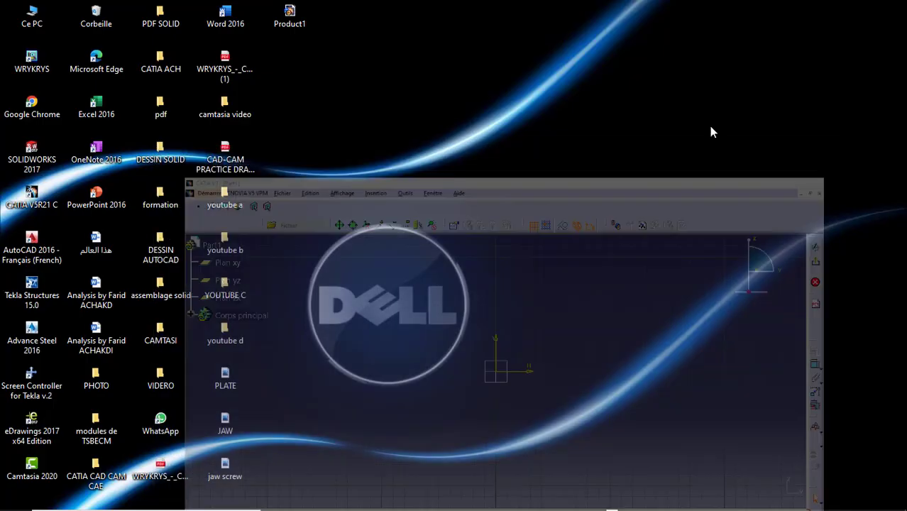
click(508, 498)
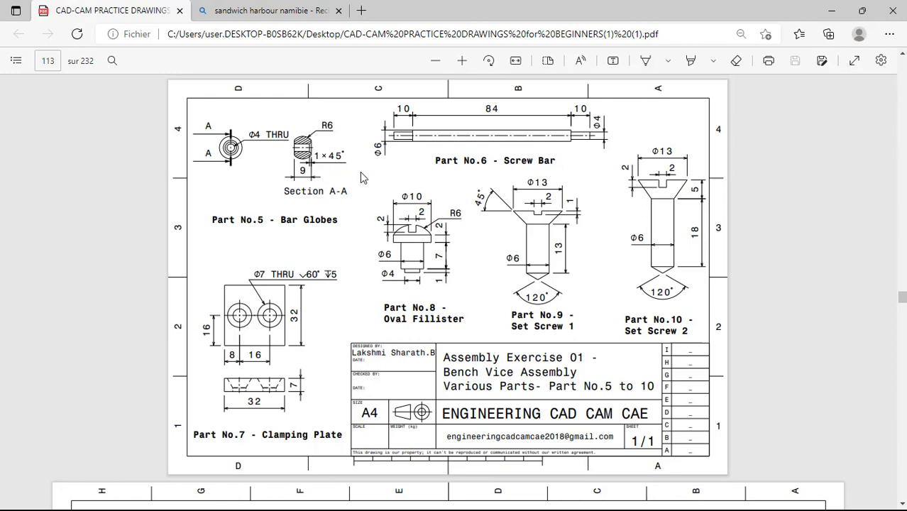
click(832, 10)
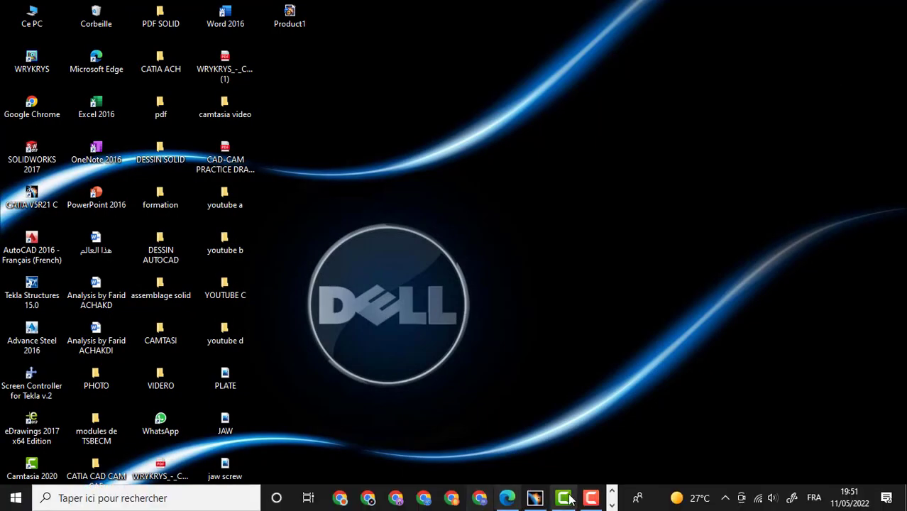
click(535, 500)
Step: Sketch a circle with a radius of about 37 mm centred on the sketch origin
click(627, 127)
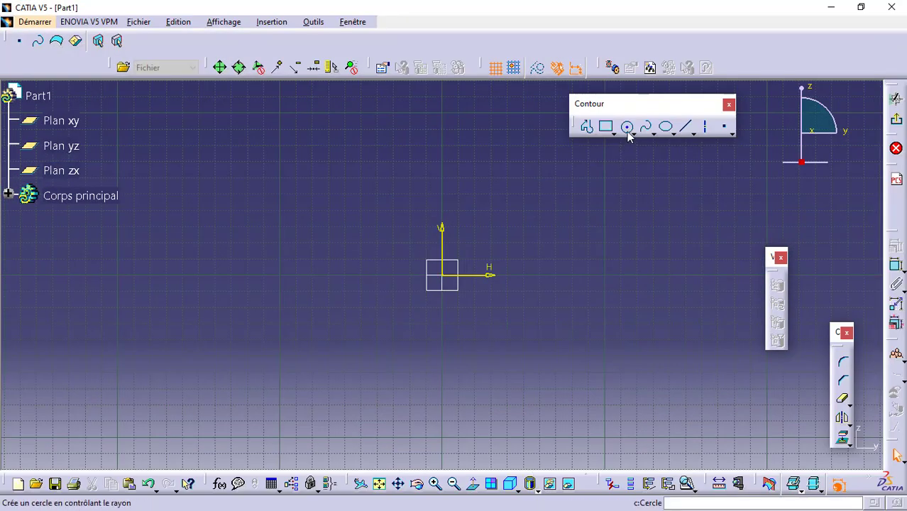
click(449, 278)
click(485, 319)
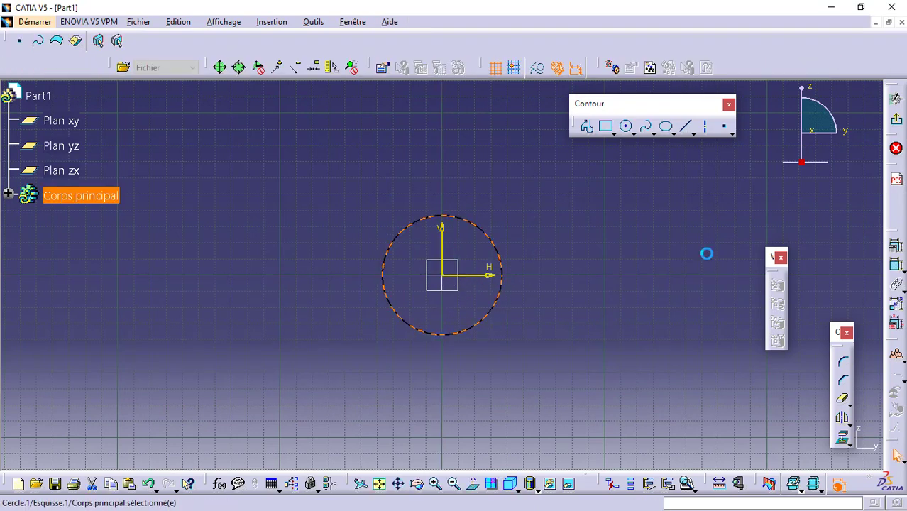
Step: Draw a vertical line across the circle about 22 mm from the V axis and mirror it about that axis
click(686, 127)
click(406, 190)
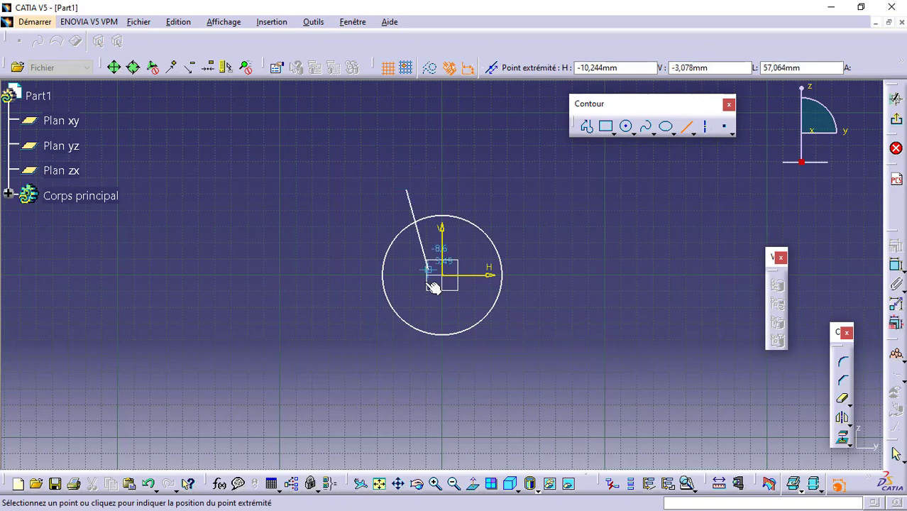
click(406, 356)
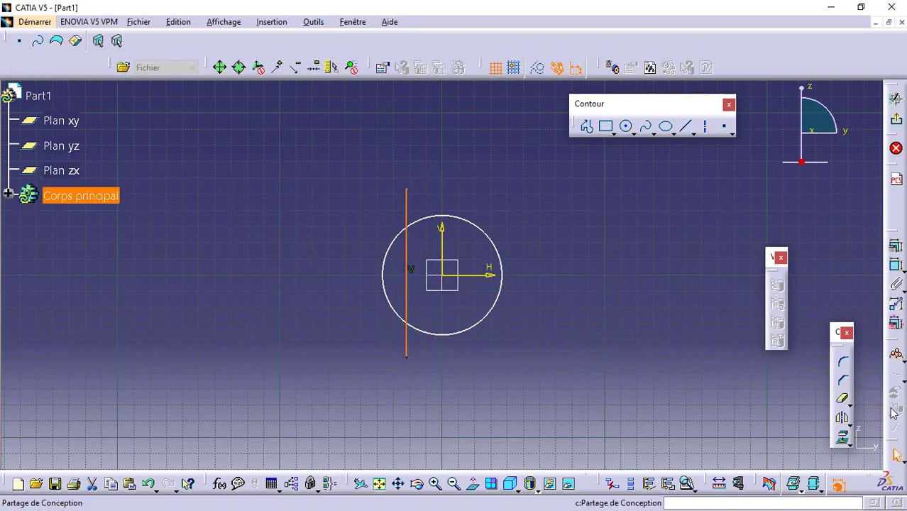
click(842, 417)
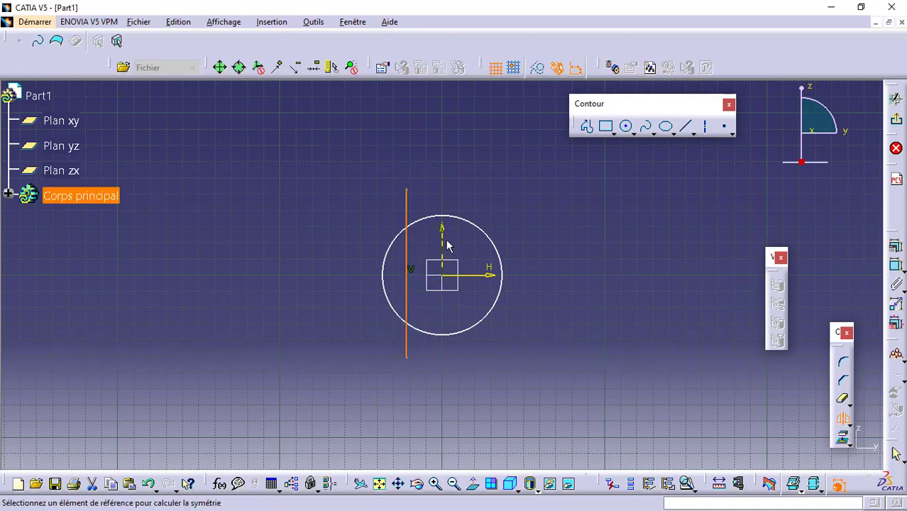
click(447, 242)
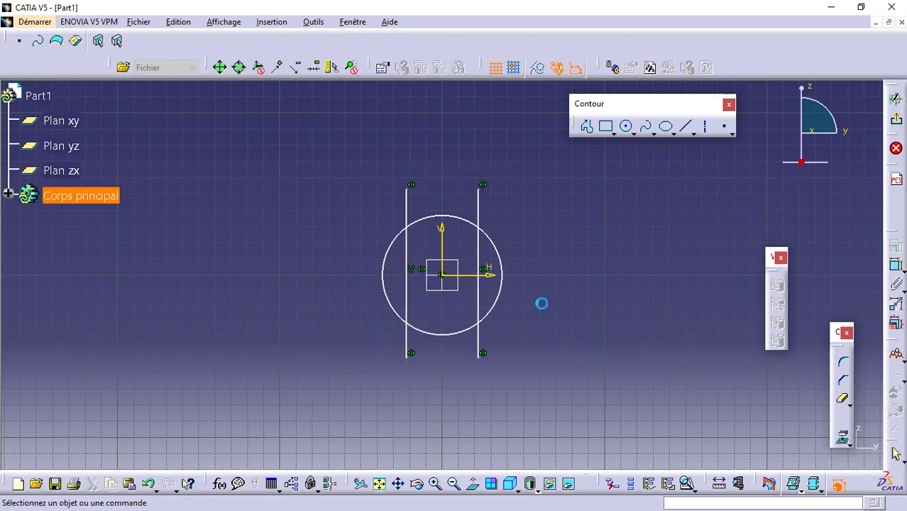
Step: Trim the circle's outer side arcs and the overhanging line ends to leave a closed profile with two flat sides
click(842, 401)
click(503, 293)
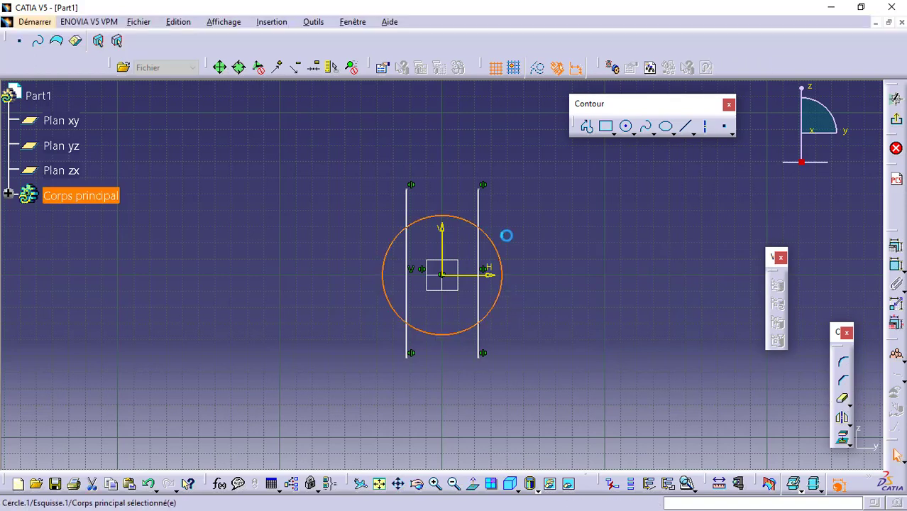
click(843, 400)
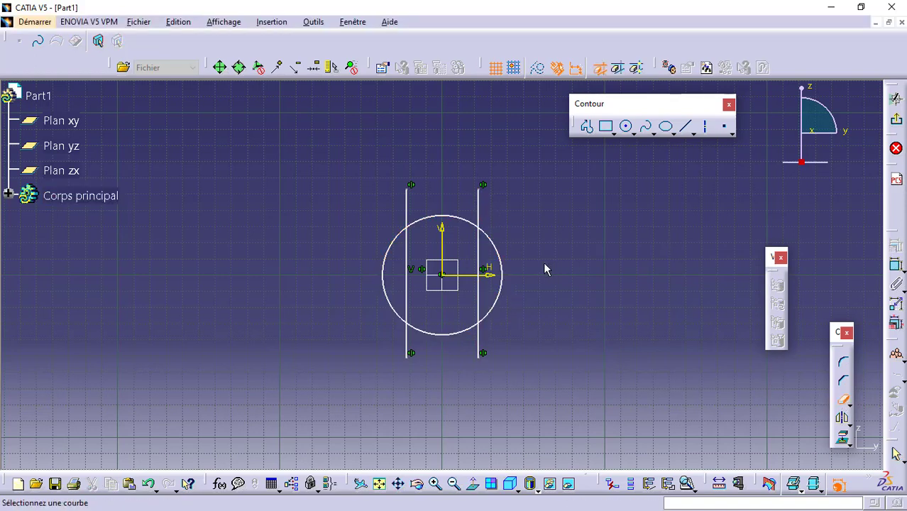
click(503, 277)
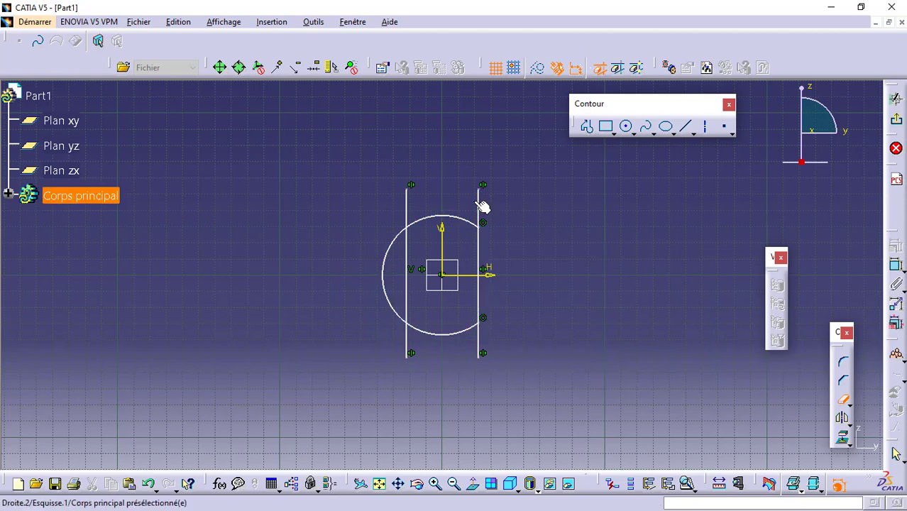
click(481, 206)
click(480, 349)
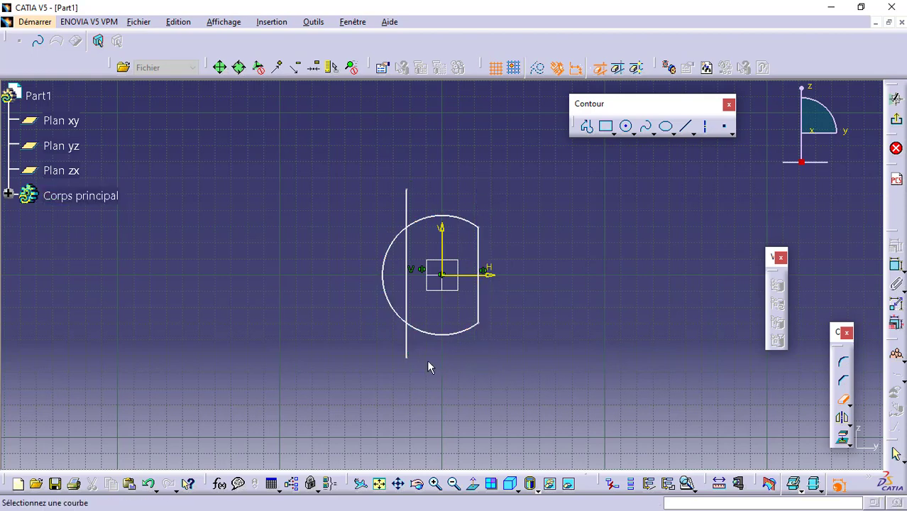
click(407, 347)
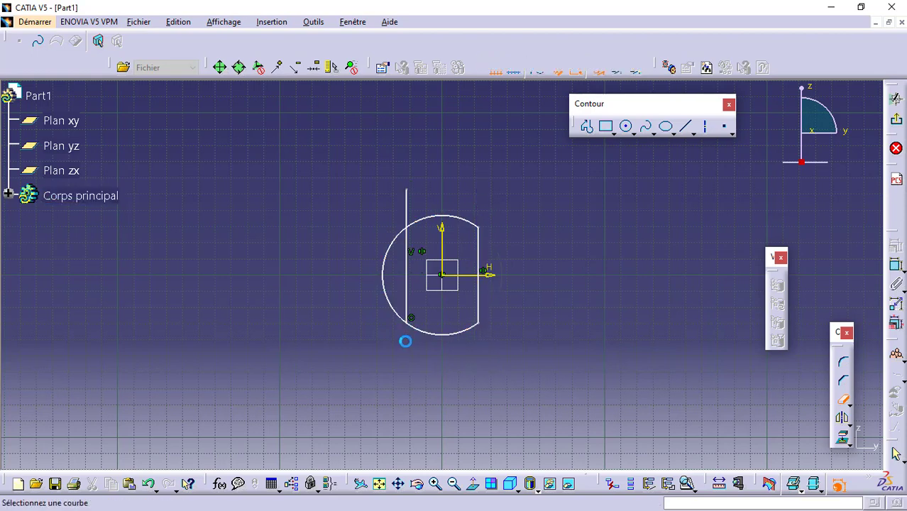
click(409, 204)
click(387, 288)
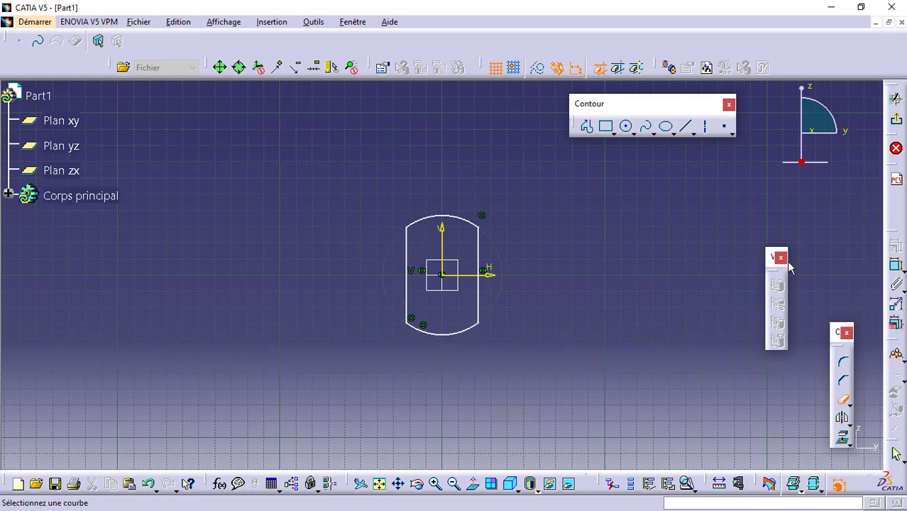
click(685, 126)
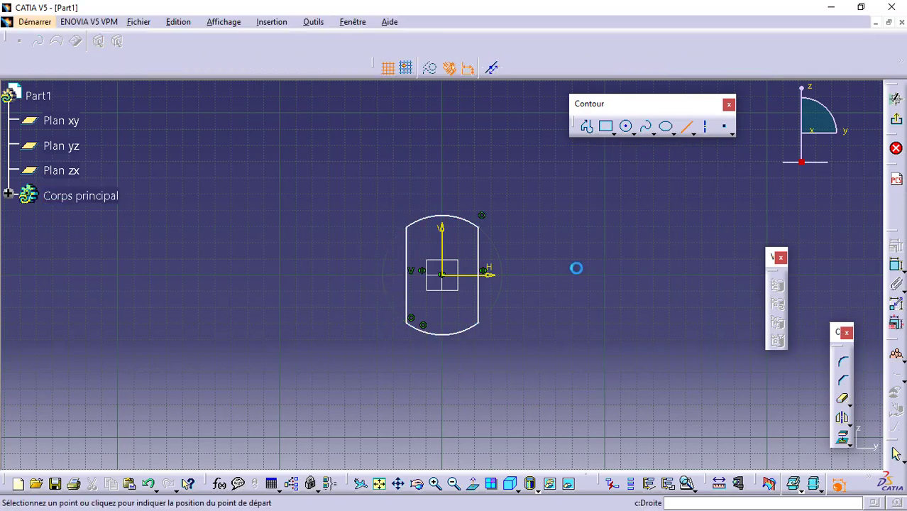
click(410, 274)
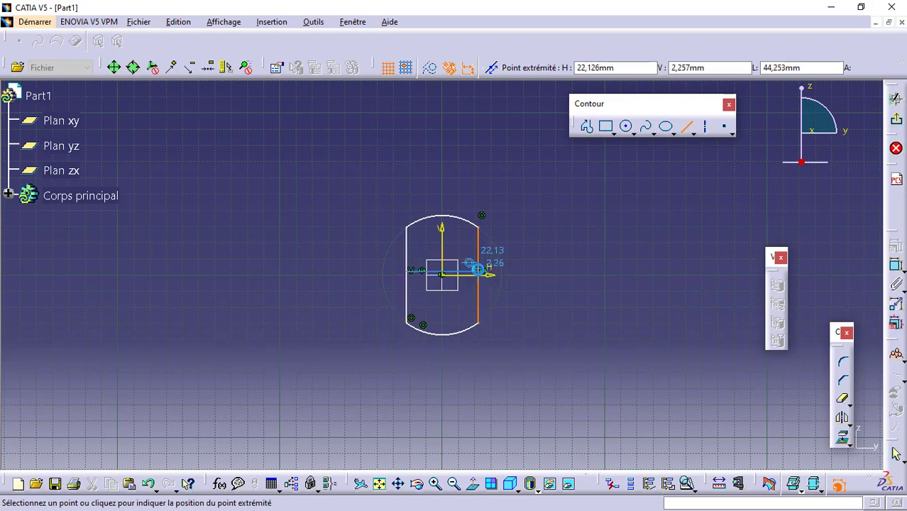
click(478, 270)
Step: Draw a horizontal line about 44 mm long along the H axis, connecting the profile's two vertical sides
click(435, 483)
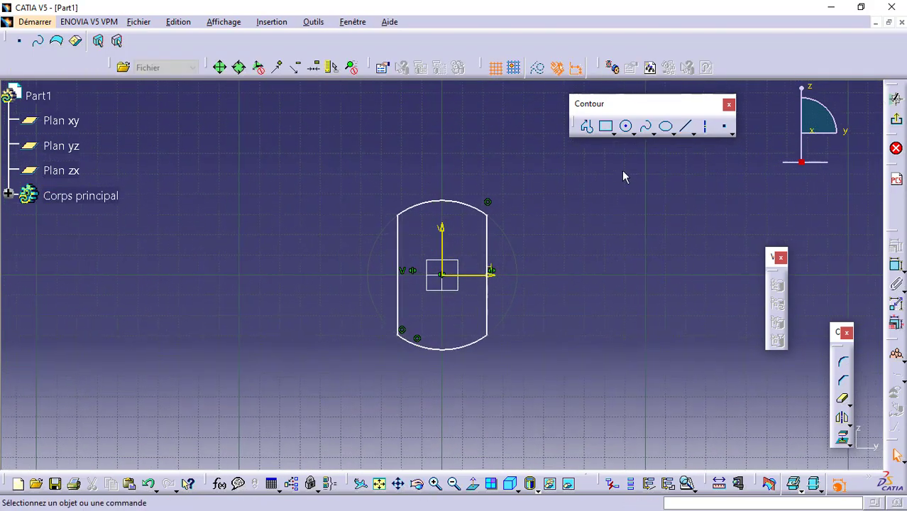
click(685, 128)
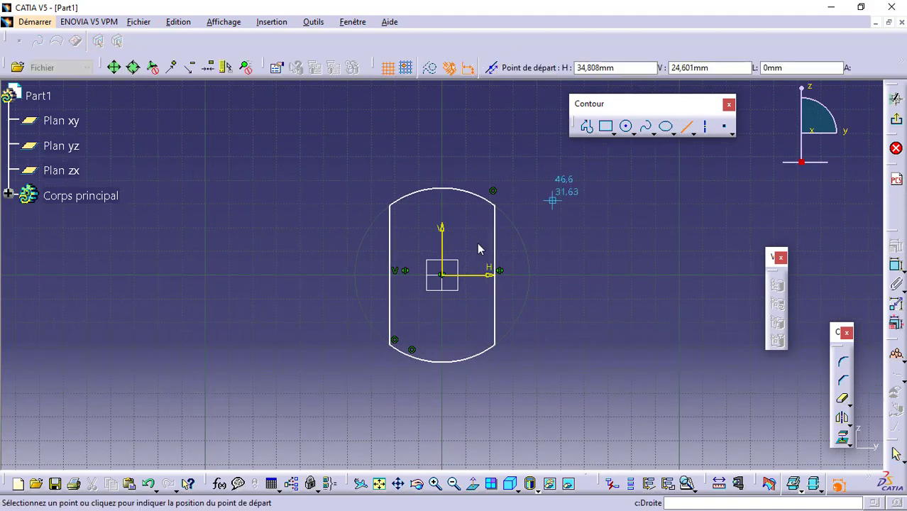
click(396, 276)
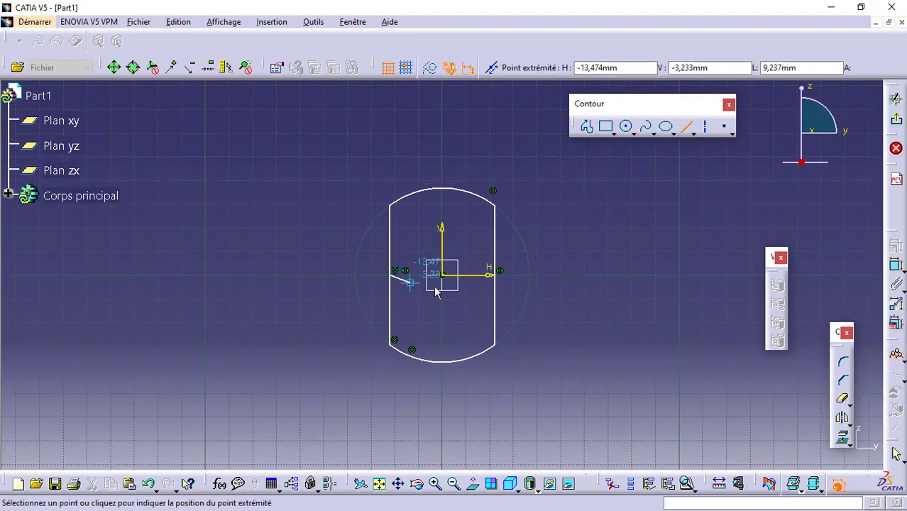
click(502, 277)
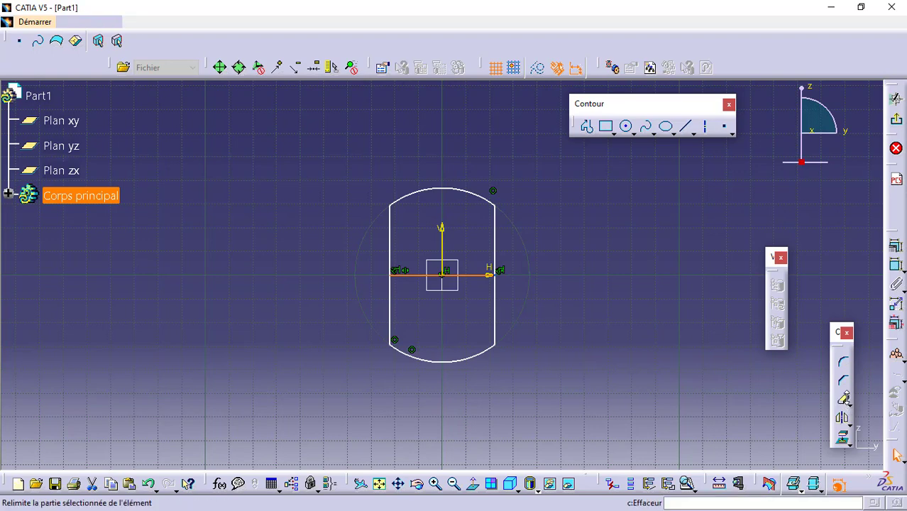
Step: Trim away the profile's lower half below the horizontal line, including the bottom arc and both lower side segments
click(845, 401)
click(858, 409)
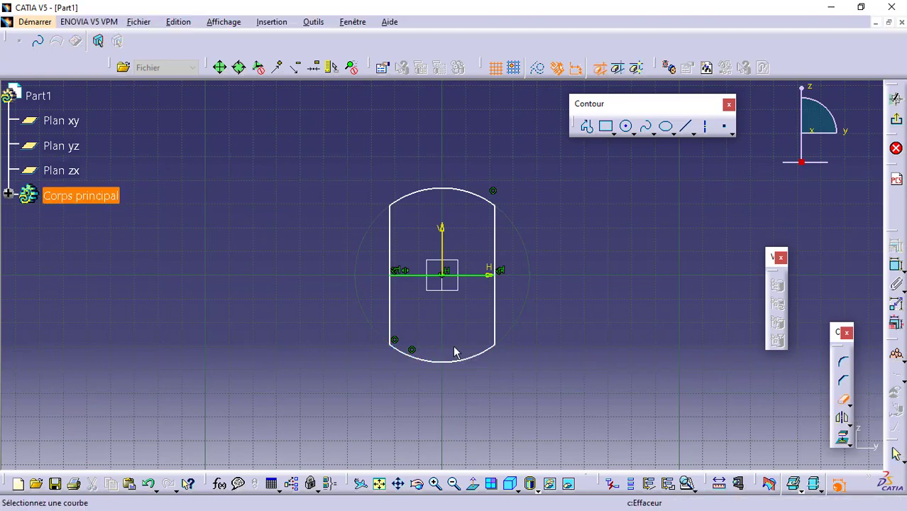
click(500, 310)
click(485, 290)
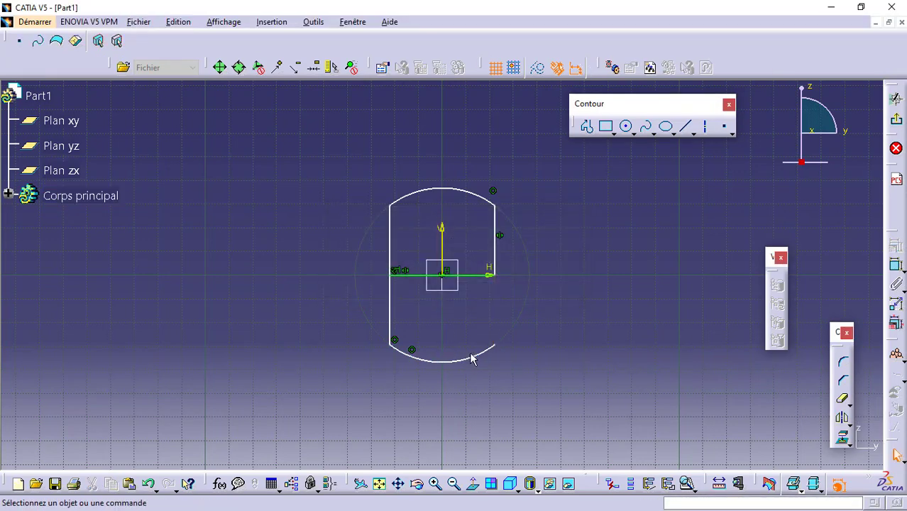
click(472, 362)
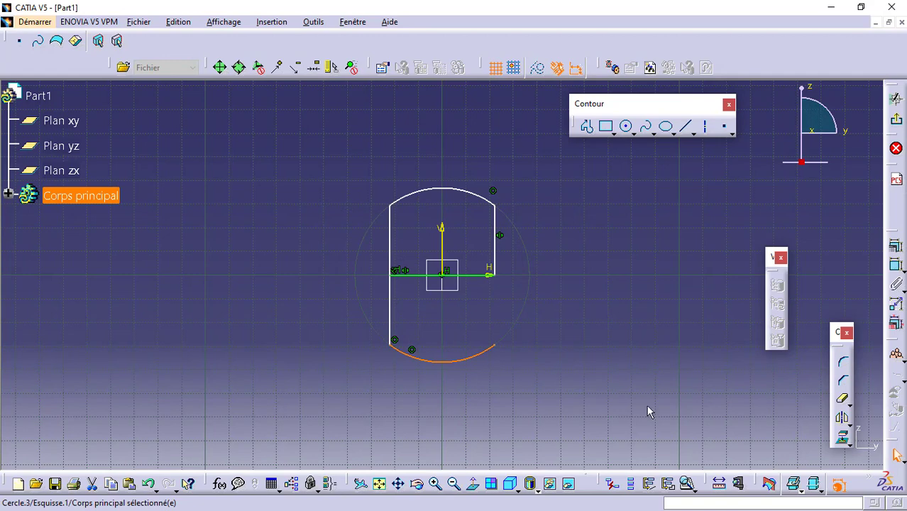
click(842, 404)
click(474, 361)
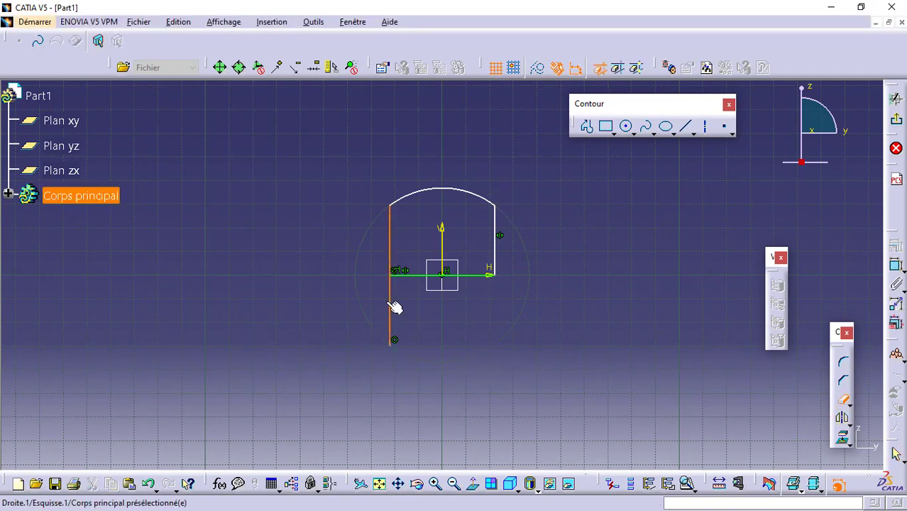
click(391, 308)
click(485, 292)
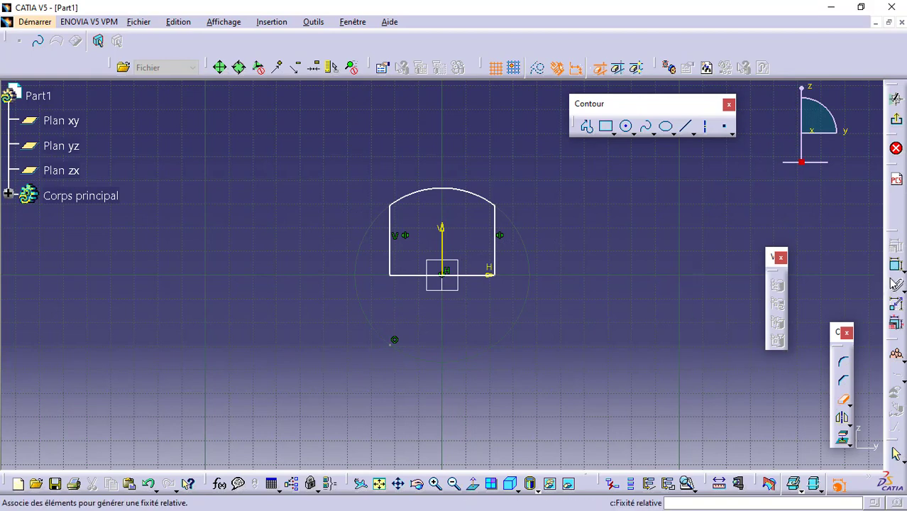
Step: Dimension the radius of the profile's top arc
click(896, 265)
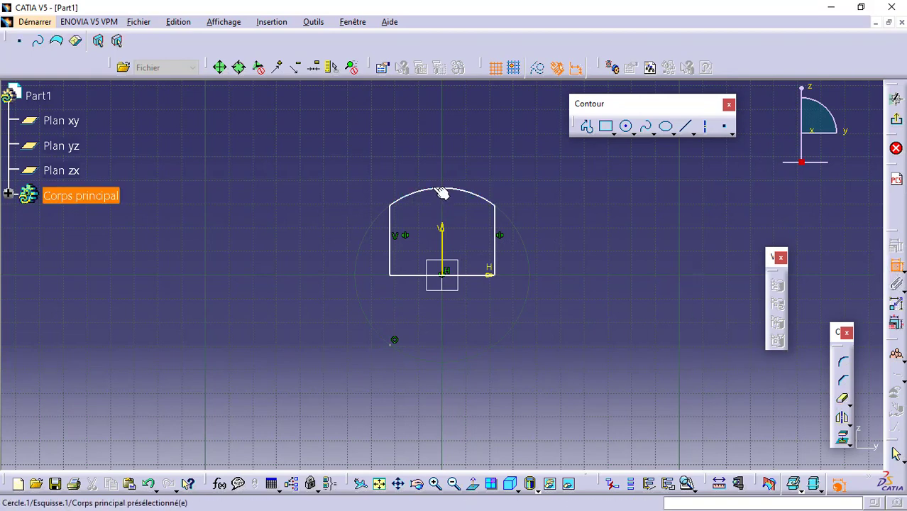
click(436, 190)
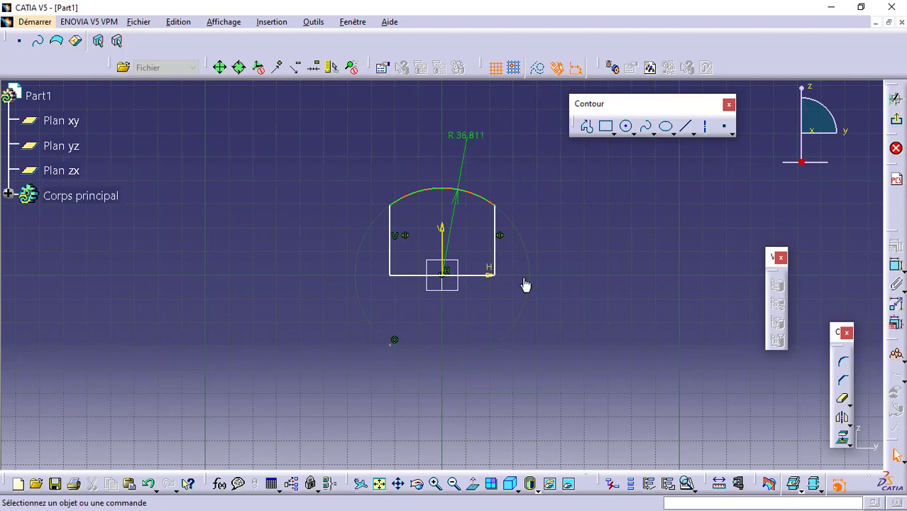
Step: Set the radius of the profile's top arc to 6 mm
double_click(477, 135)
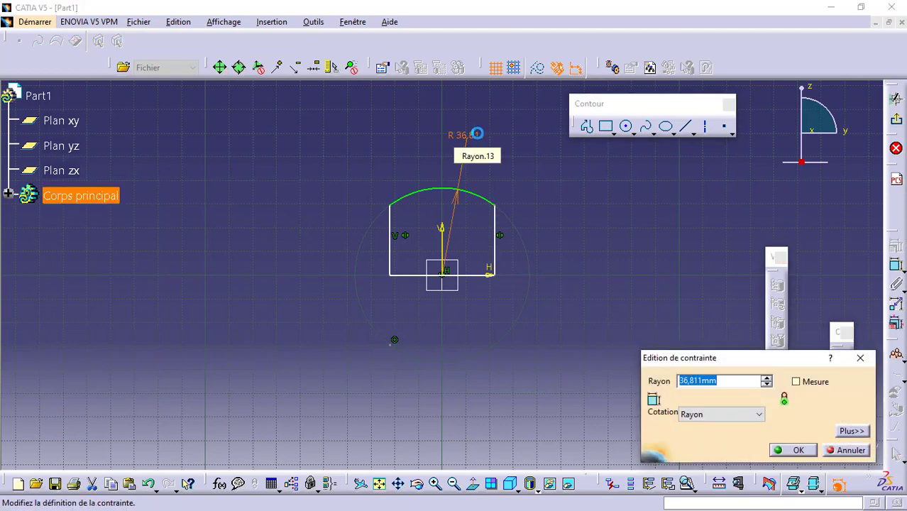
text(6)
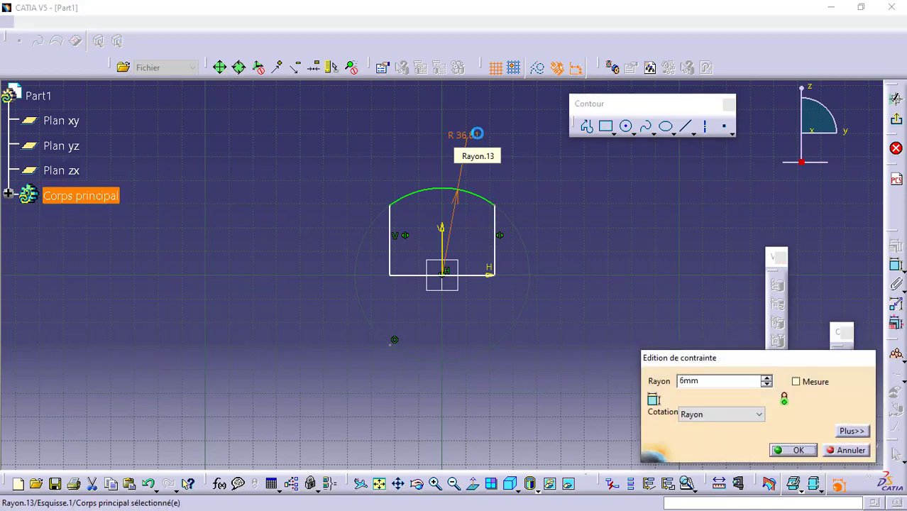
key(Return)
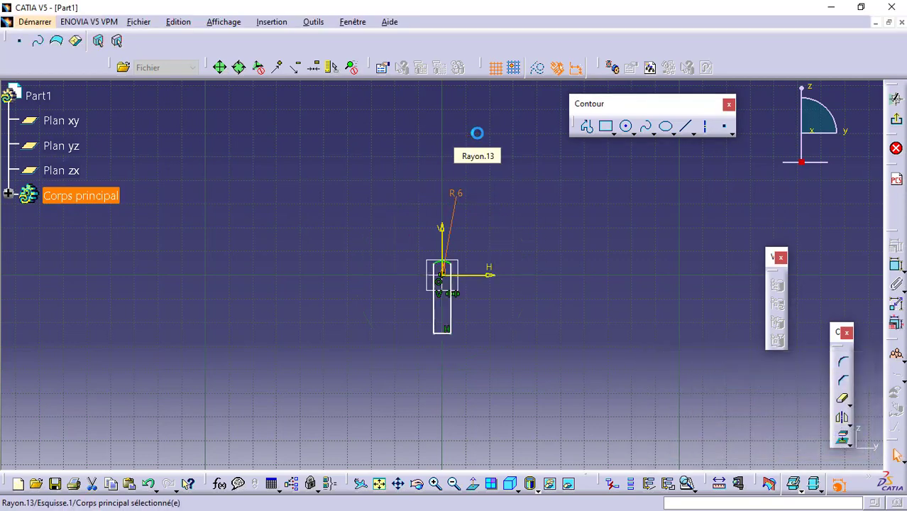
Step: Make the profile's bottom line coincident with the sketch's H axis
click(438, 486)
click(480, 368)
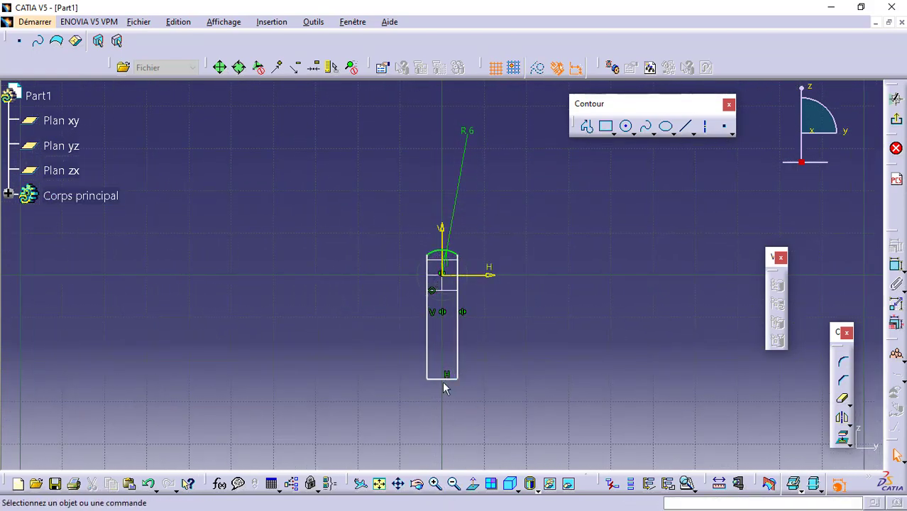
click(447, 379)
ctrl+click(487, 277)
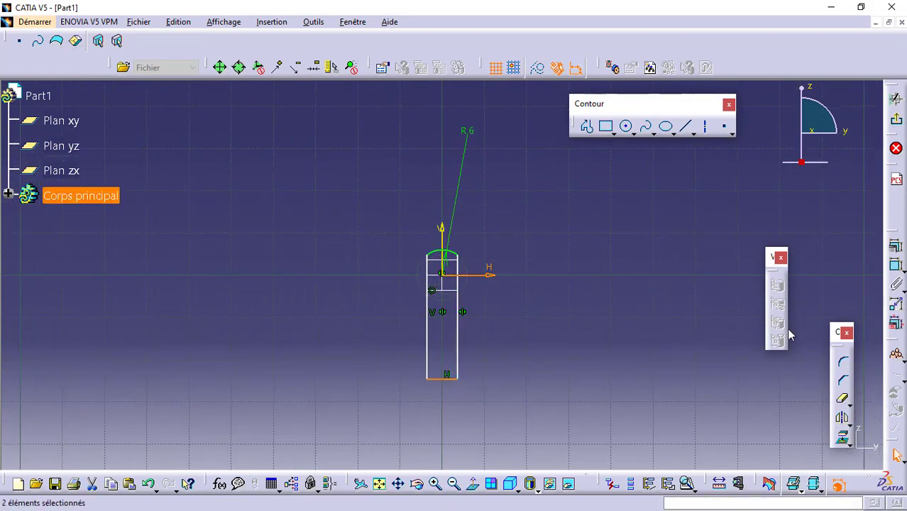
click(897, 324)
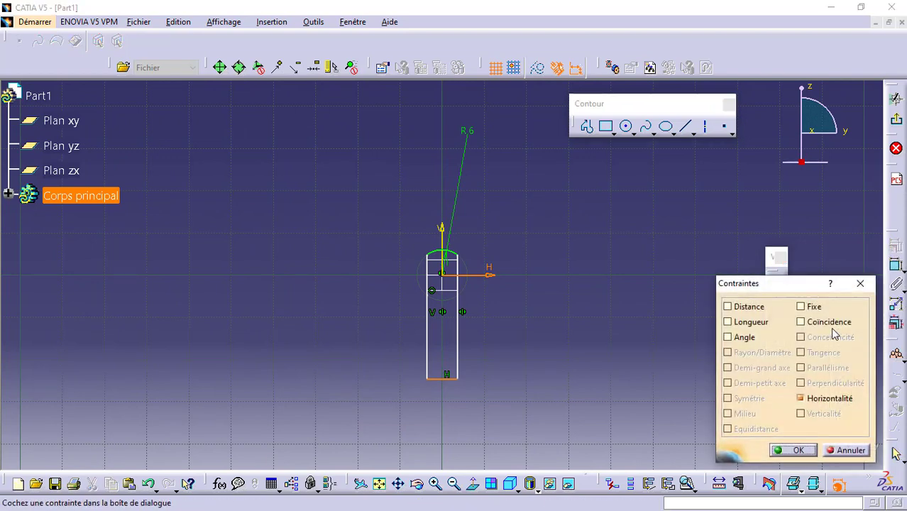
click(802, 322)
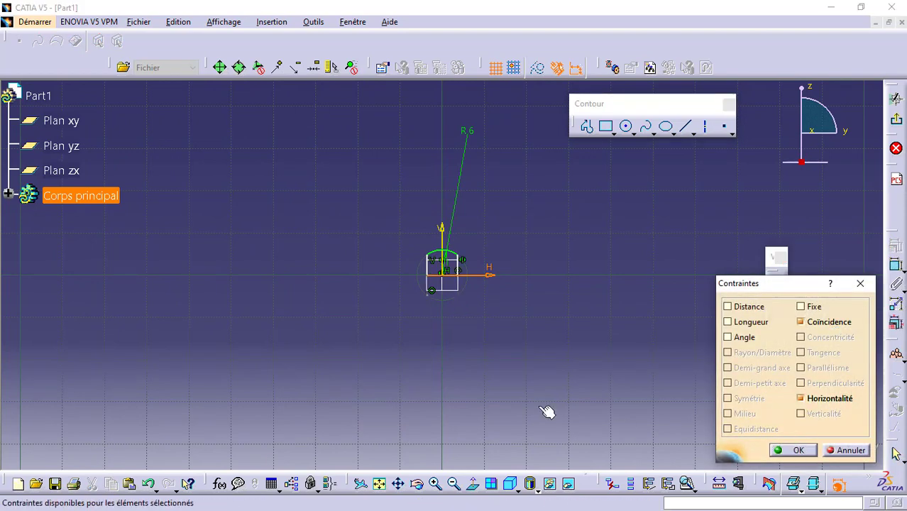
click(793, 450)
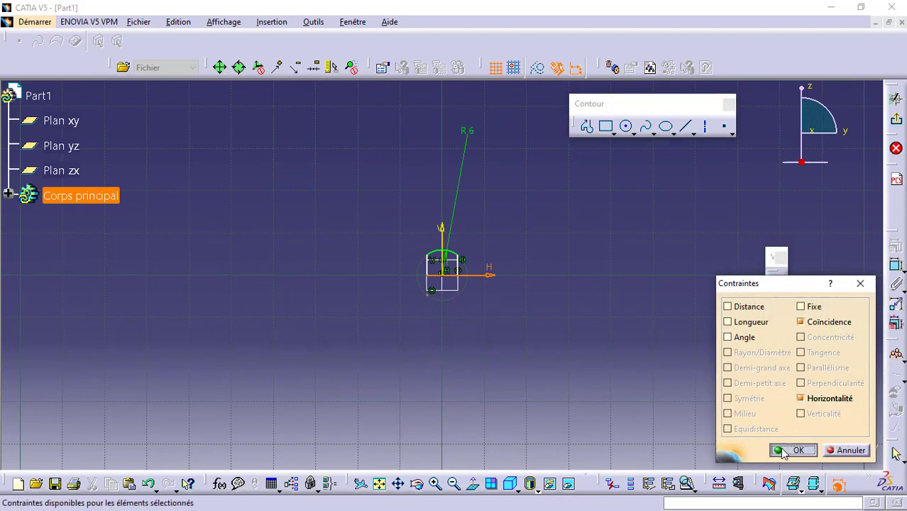
Step: Dimension the distance between the profile's two vertical sides and set it to 9 mm
click(437, 486)
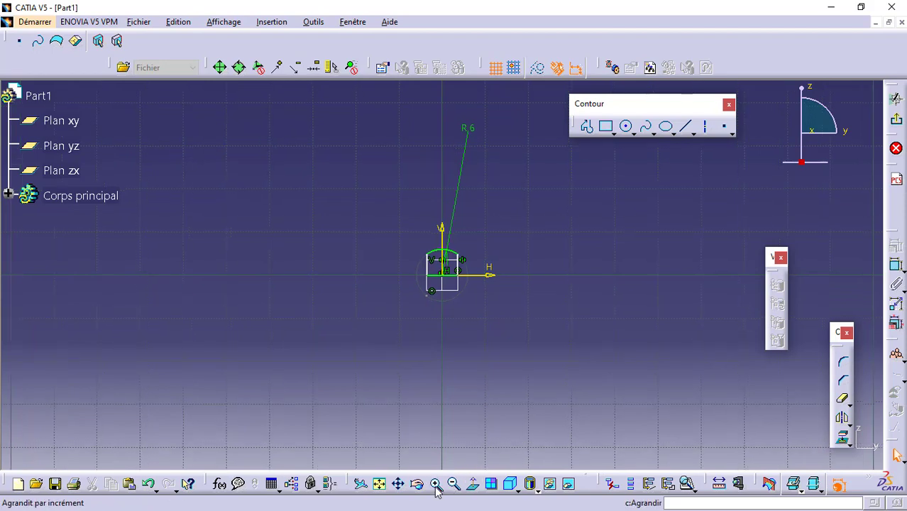
click(896, 268)
click(468, 260)
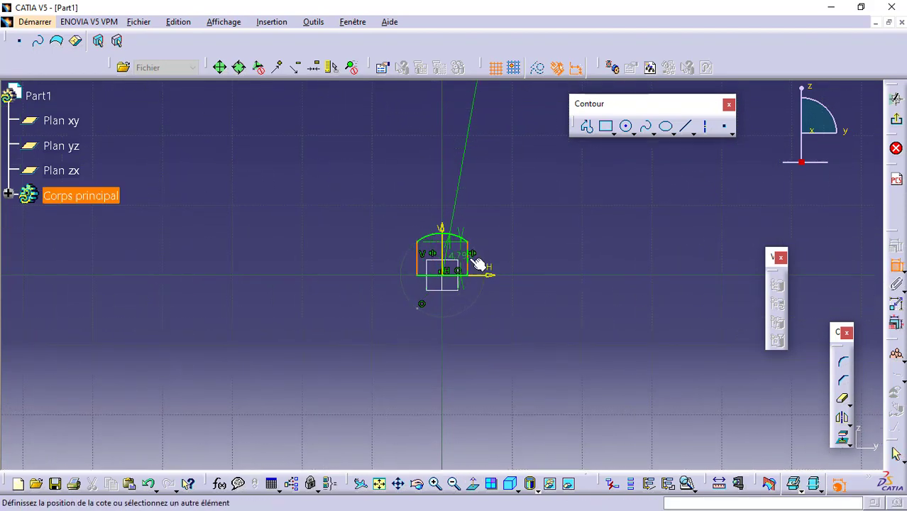
click(472, 260)
click(452, 331)
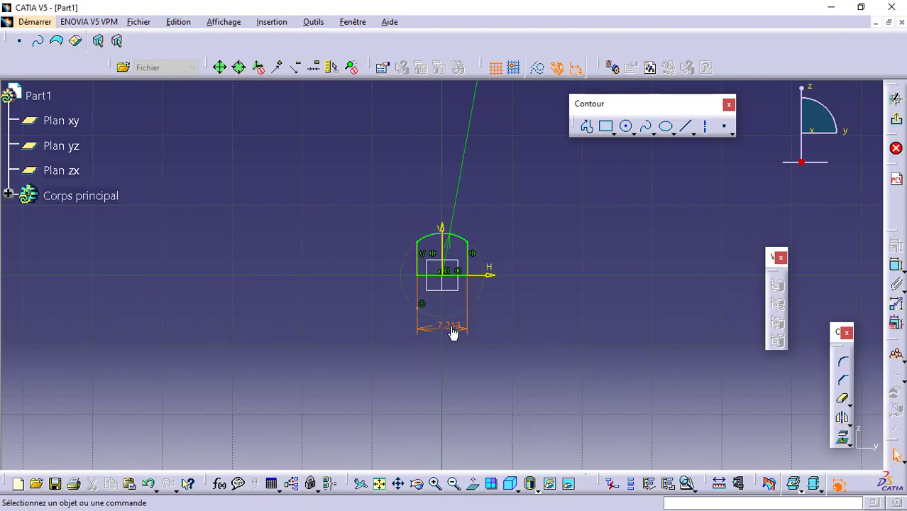
double_click(452, 329)
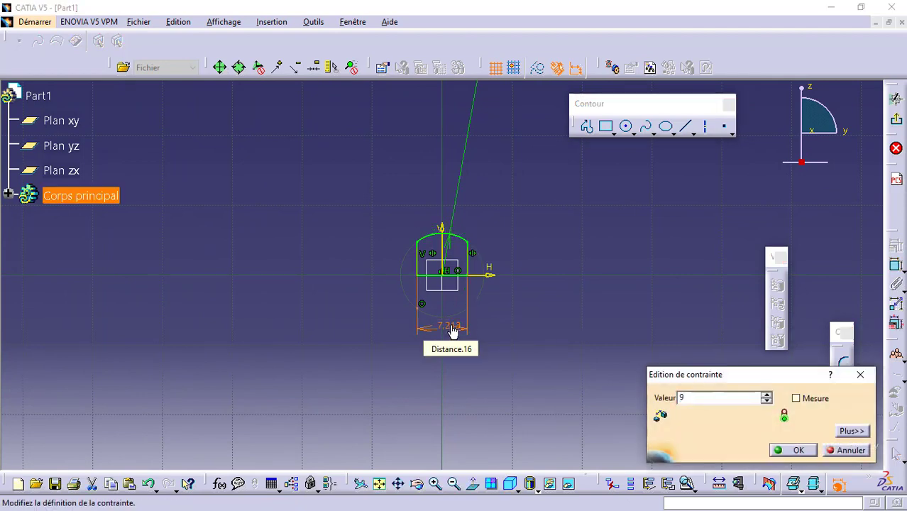
key(Return)
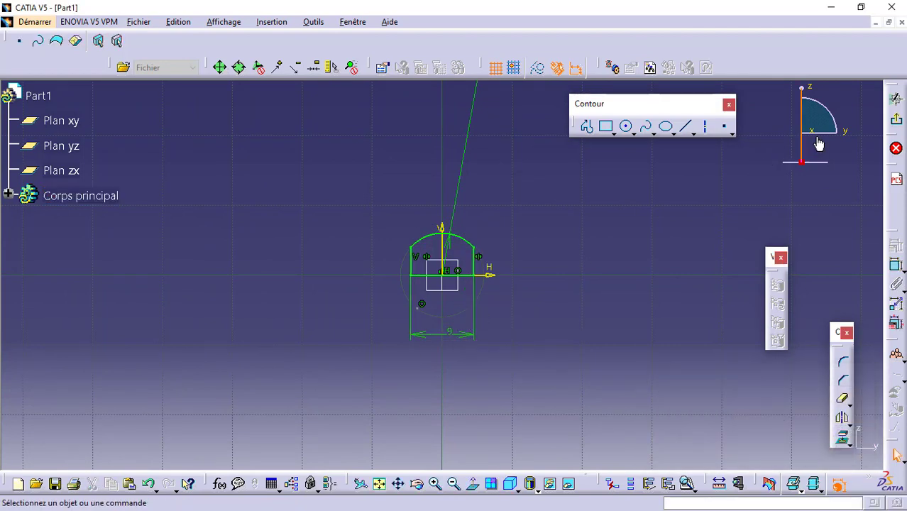
Step: Exit the sketch and revolve the profile 360 degrees about its bottom line into a solid
click(896, 99)
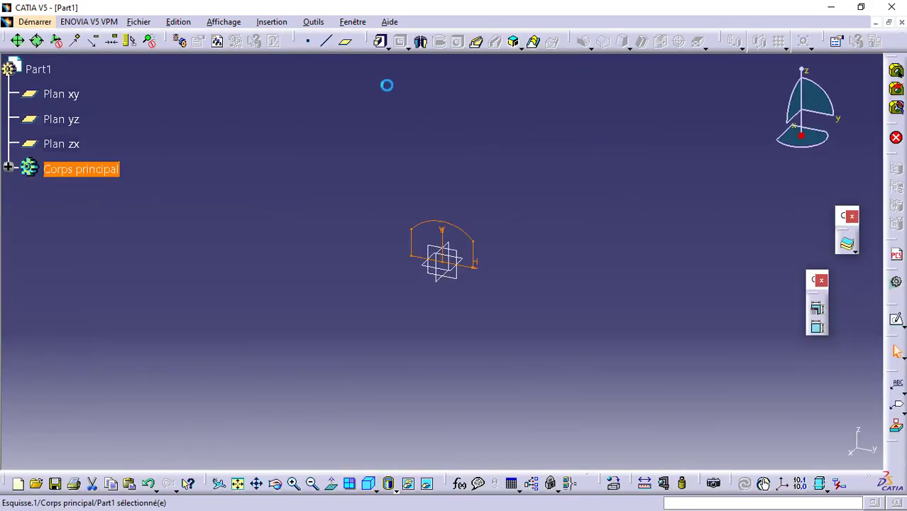
click(421, 43)
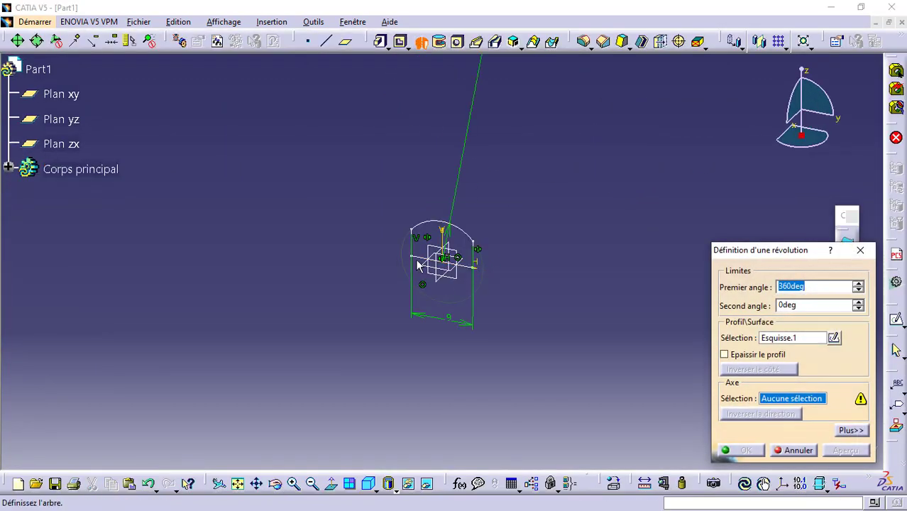
click(431, 259)
click(845, 451)
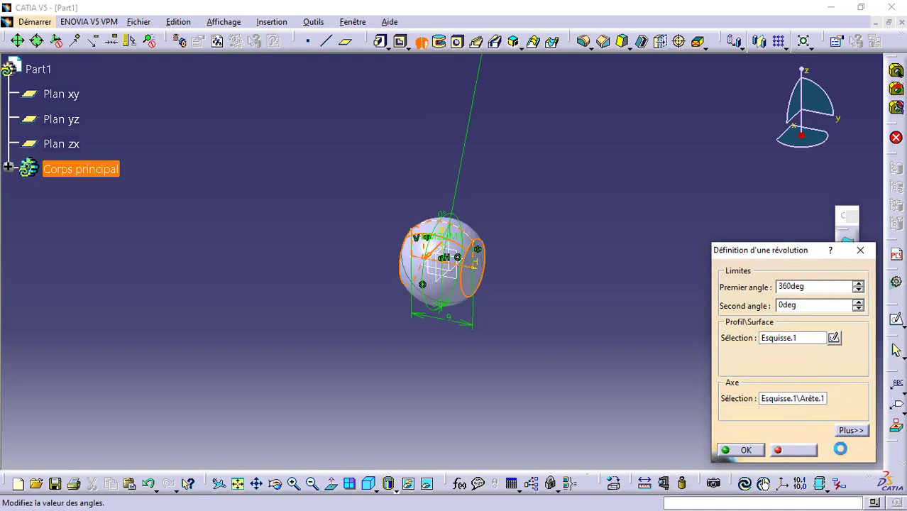
click(745, 451)
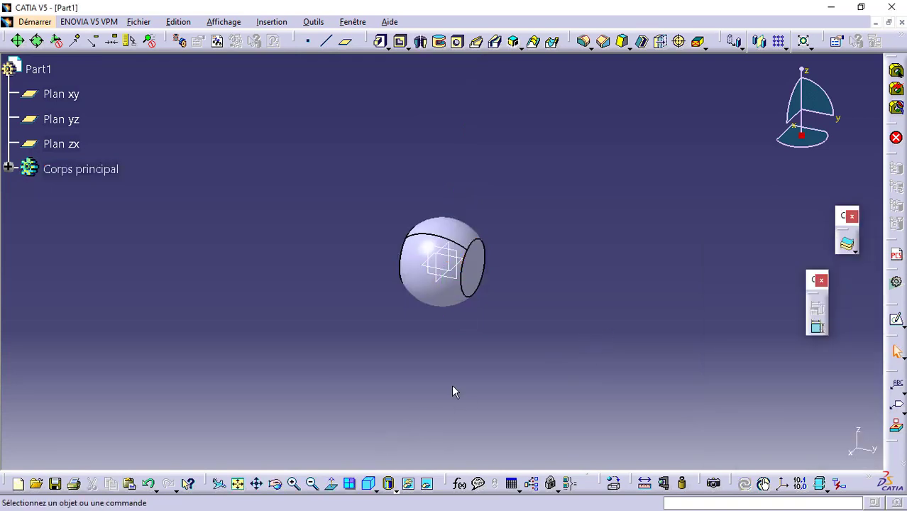
Step: Start a hole on the globe's flat end face, check the Bar Globes drawing in the PDF, and set the hole diameter to 4 mm
click(456, 44)
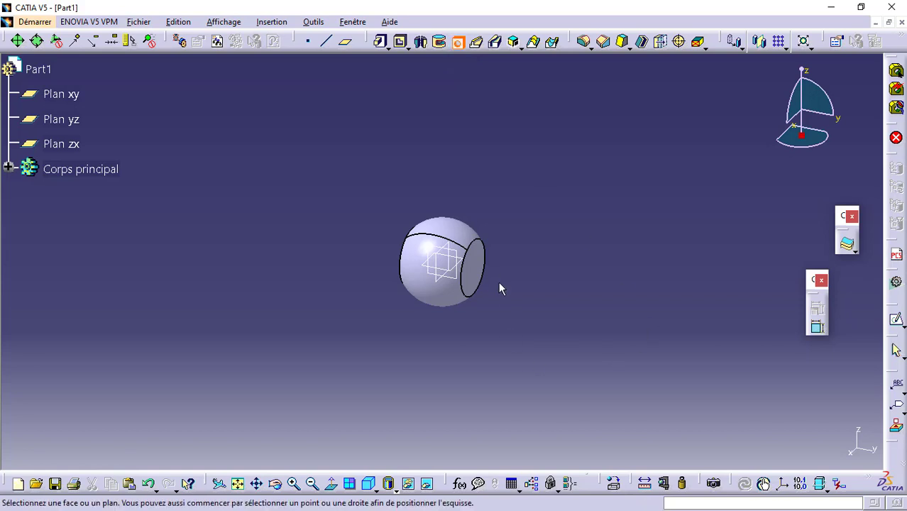
click(477, 268)
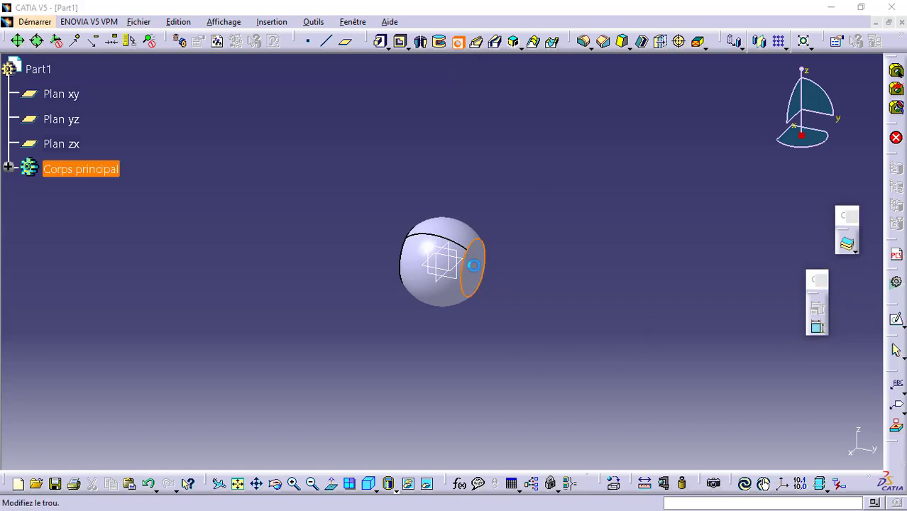
click(831, 7)
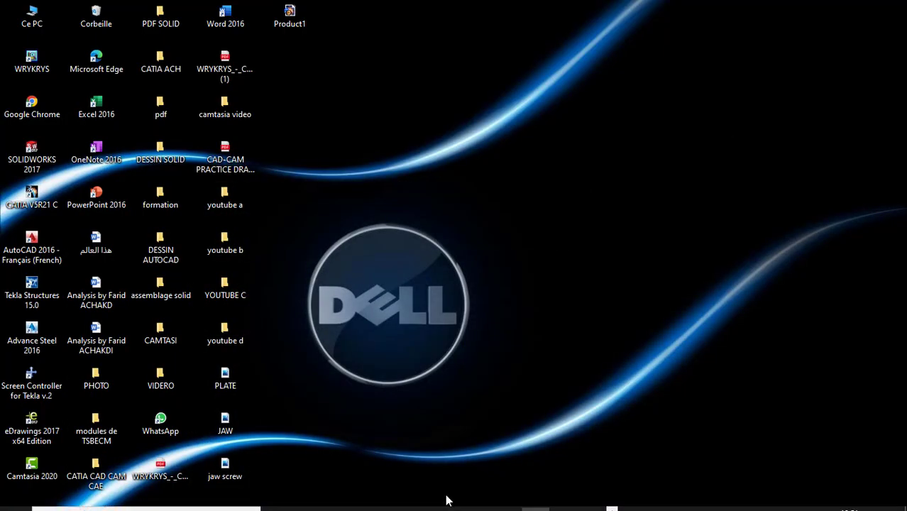
click(508, 498)
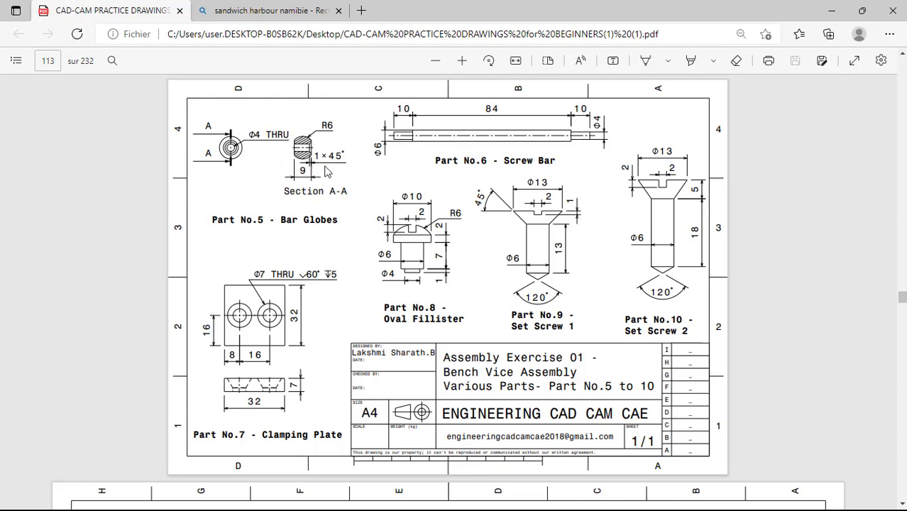
click(831, 11)
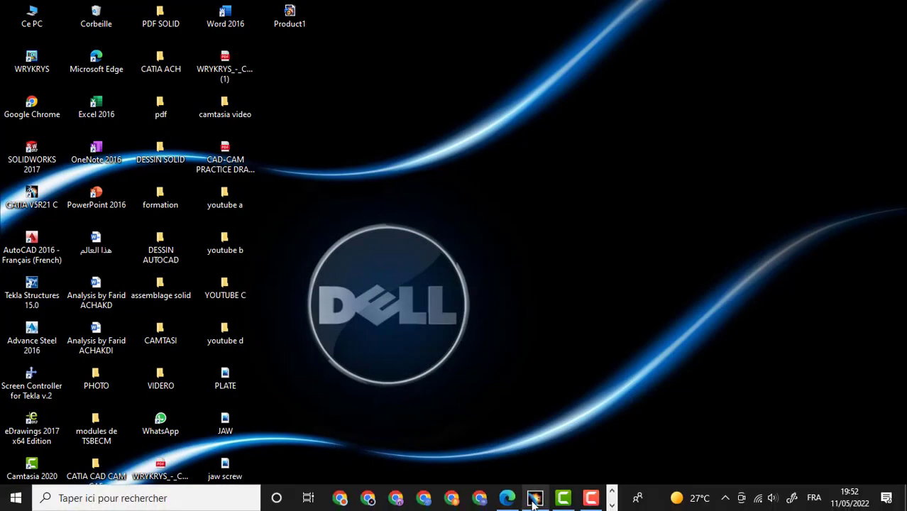
click(533, 496)
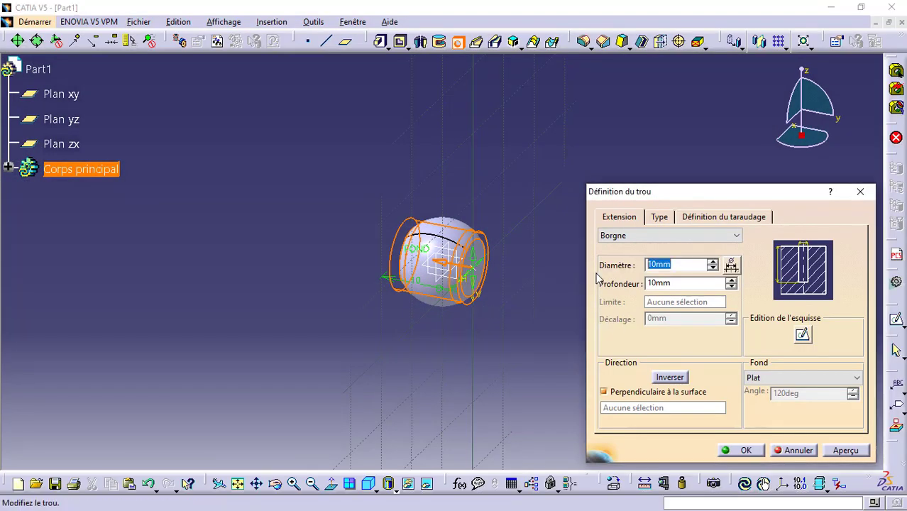
key(Return)
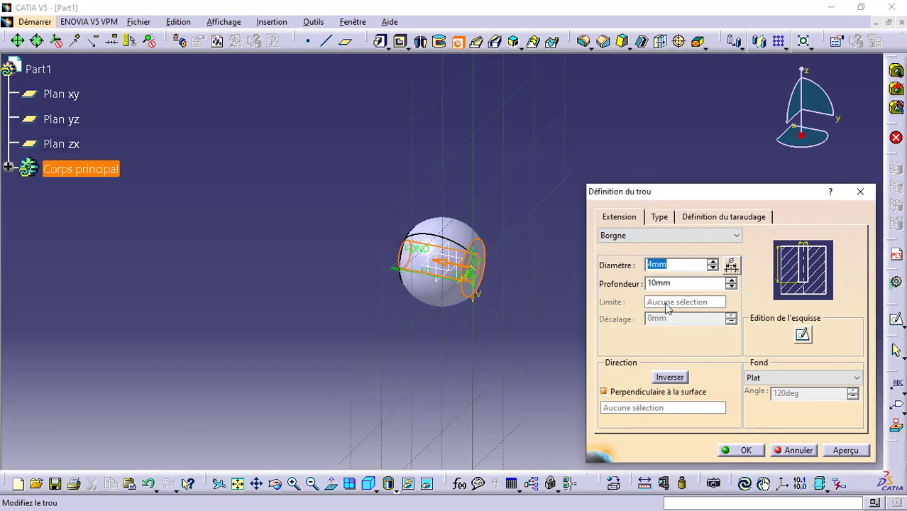
Step: Change the hole type to countersunk (Chanfreiné), keeping the depth and angle mode
click(677, 235)
click(669, 224)
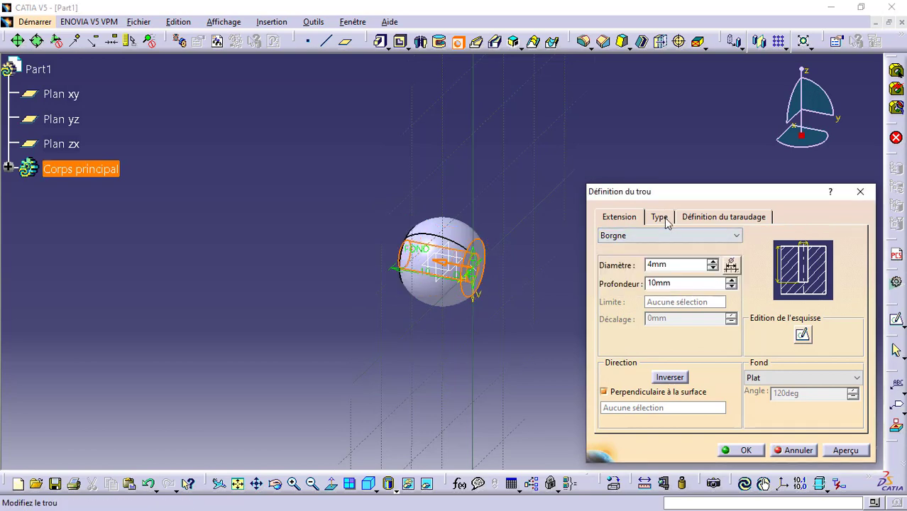
click(672, 235)
click(657, 216)
click(660, 217)
click(664, 235)
click(663, 279)
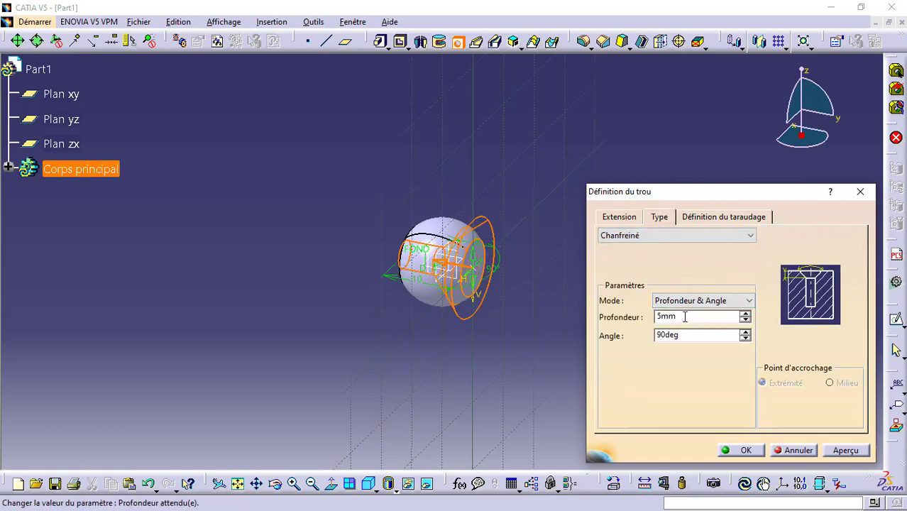
Step: Set the countersink depth to 1 mm and its angle to 45 degrees, and create the hole
drag(685, 317, 632, 318)
text(1)
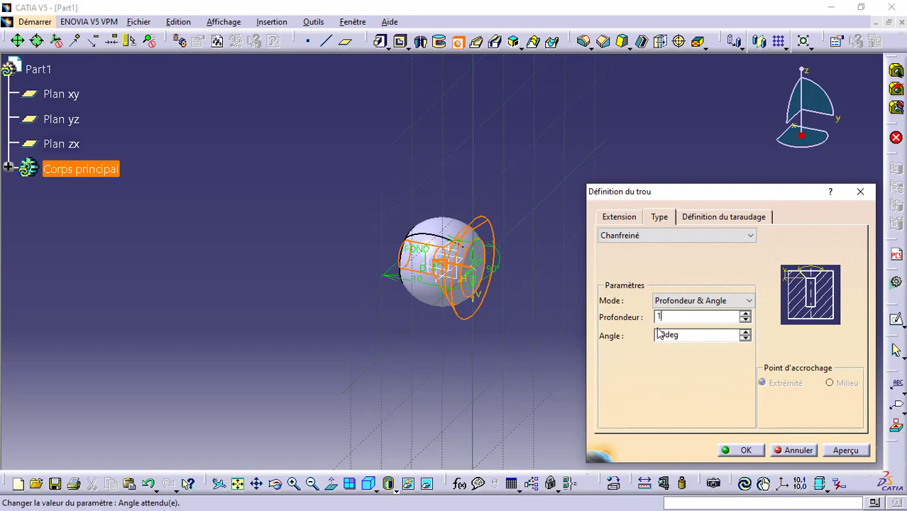
drag(685, 336, 614, 344)
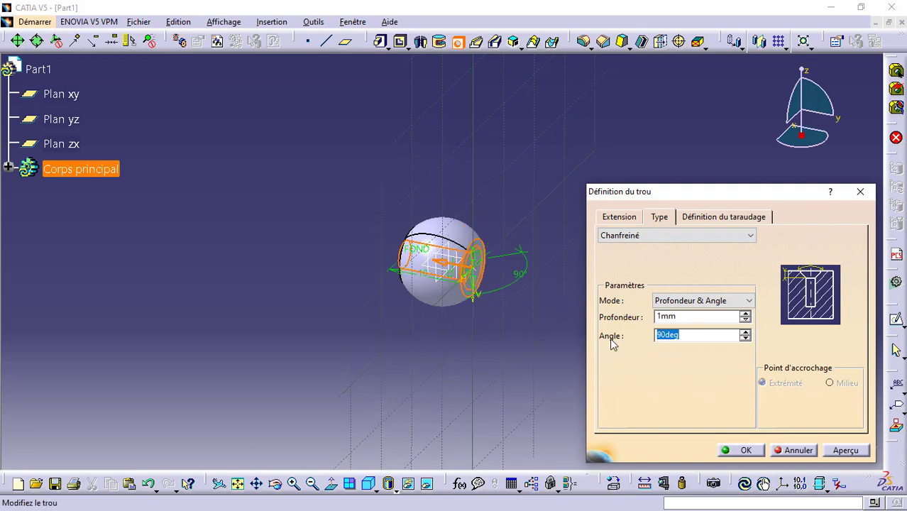
key(Return)
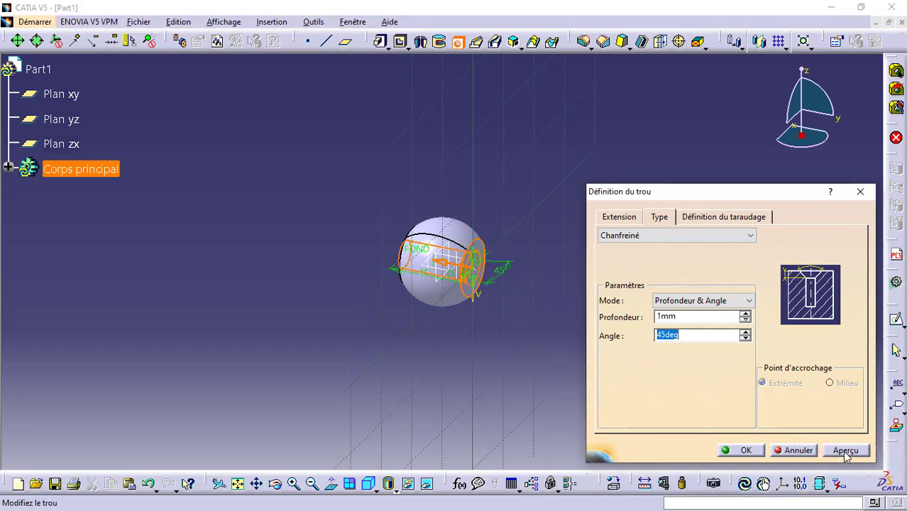
click(846, 451)
click(740, 451)
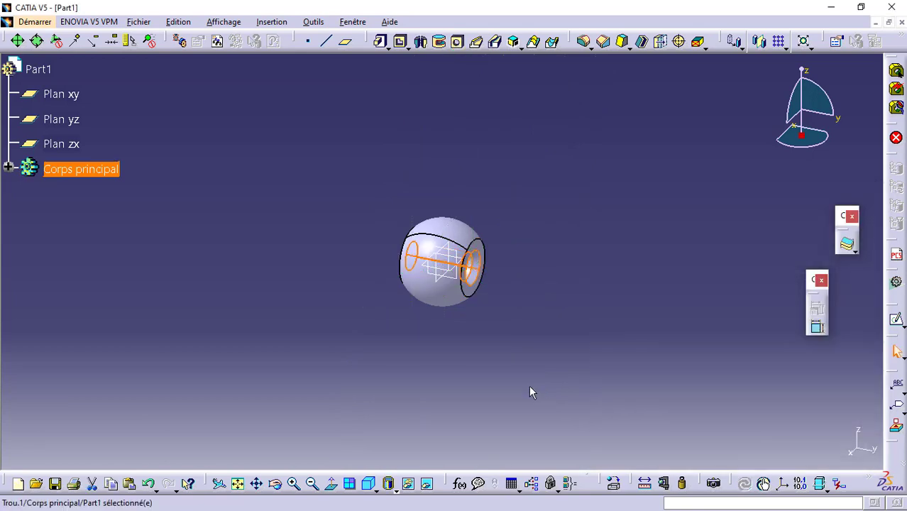
click(405, 429)
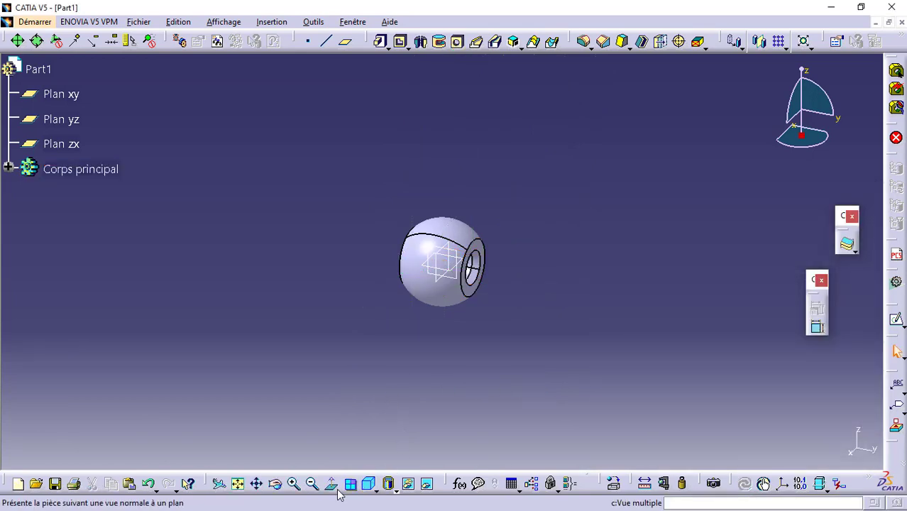
click(275, 484)
drag(293, 461, 356, 280)
middle_drag(572, 263, 495, 294)
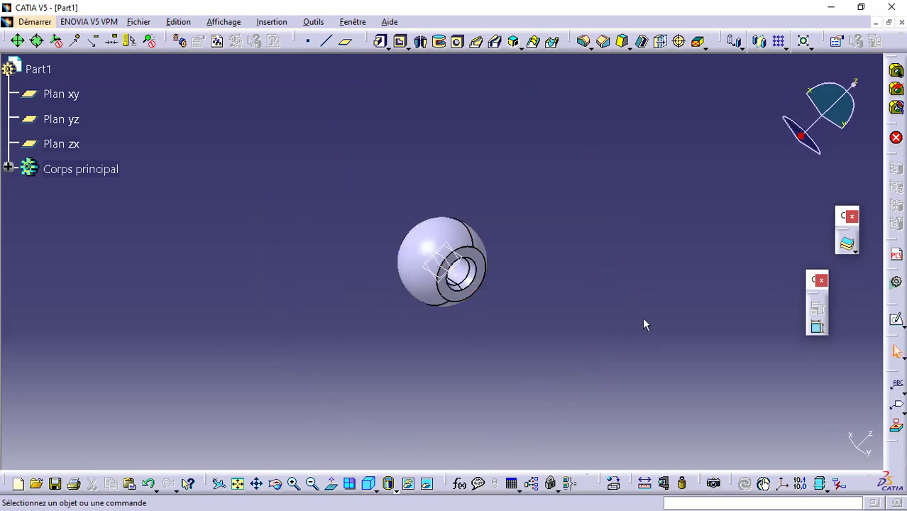